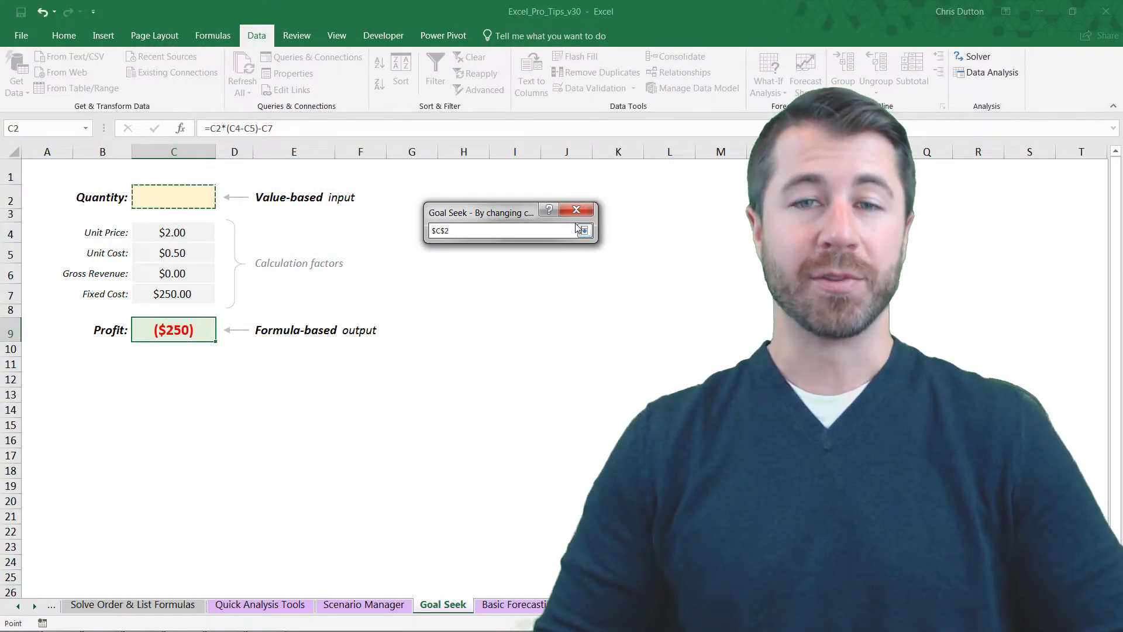
Step: Finish Goal Seek with Quantity as the changing cell and run the calculation
{"action": "left_click", "coordinate": [583, 230]}
{"action": "left_click", "coordinate": [483, 297]}
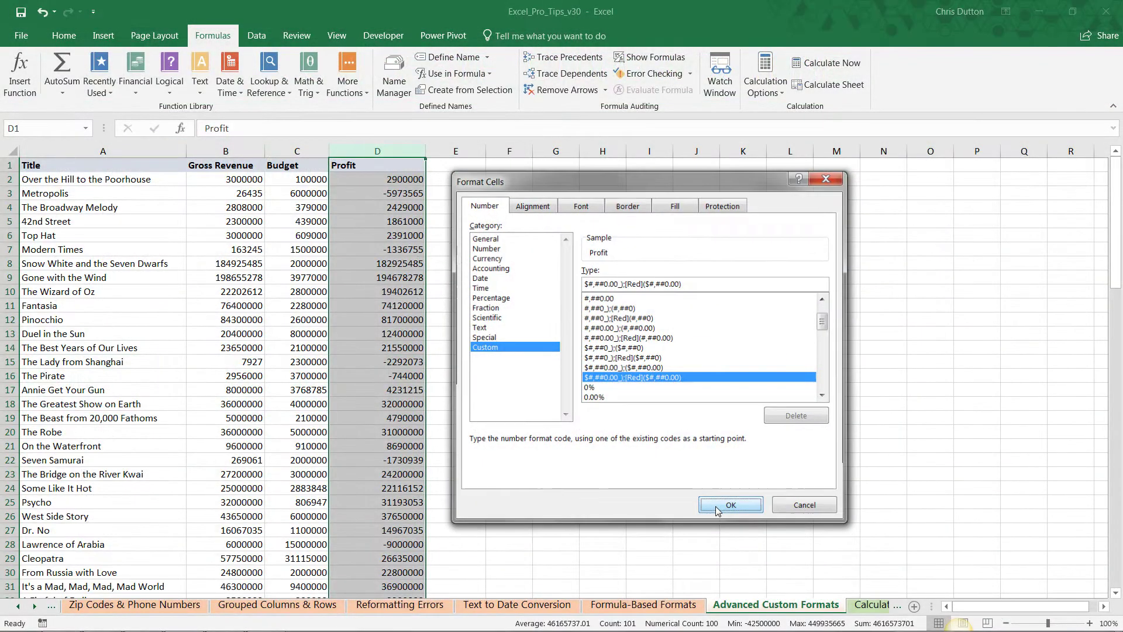
Step: Apply the Profit currency format, then trace precedents for Cash to Close and Monthly Expenses
{"action": "left_click", "coordinate": [715, 503]}
{"action": "left_click", "coordinate": [566, 57]}
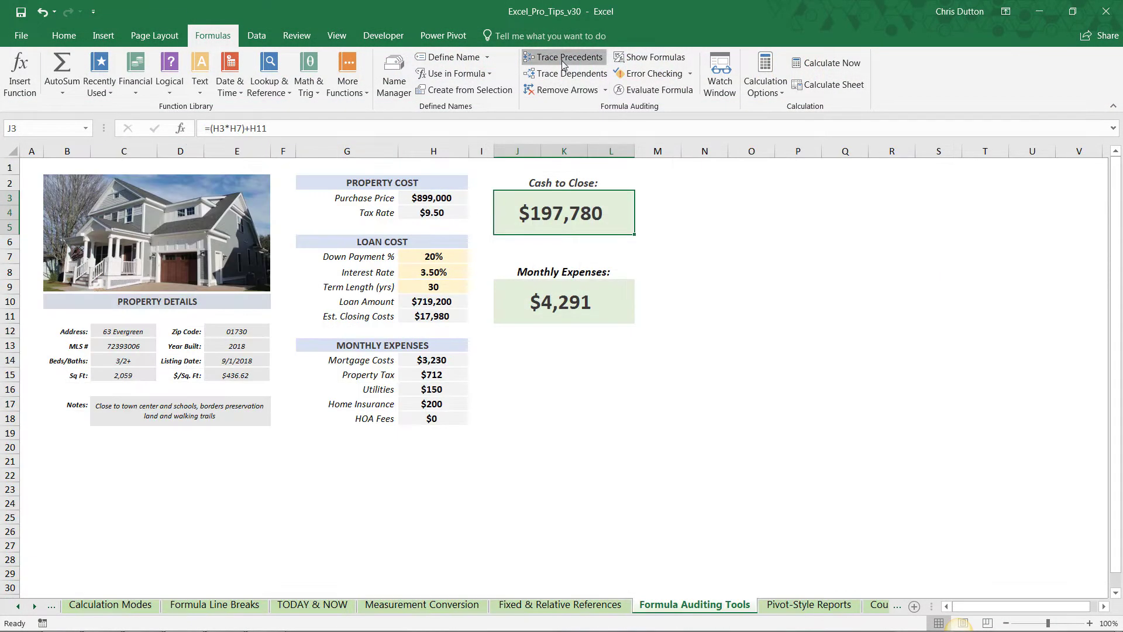
{"action": "left_click", "coordinate": [563, 58]}
{"action": "left_click", "coordinate": [431, 360]}
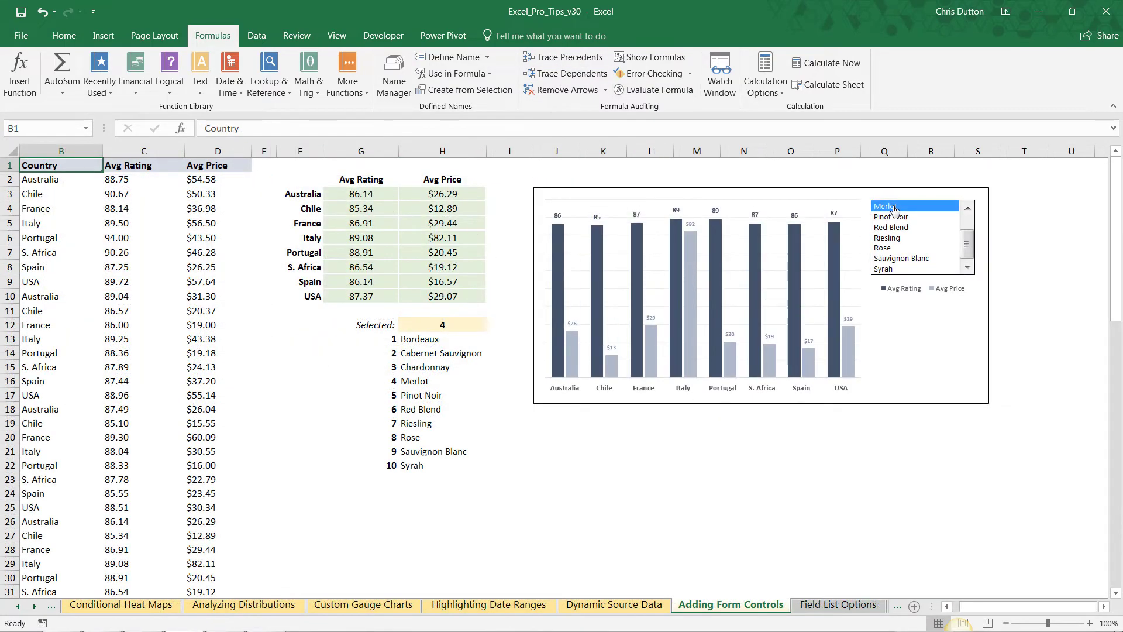
Step: Pick Pinot Noir and Red Blend, solve shipping to $96,687.75, and respin the roulette
{"action": "left_click", "coordinate": [897, 216]}
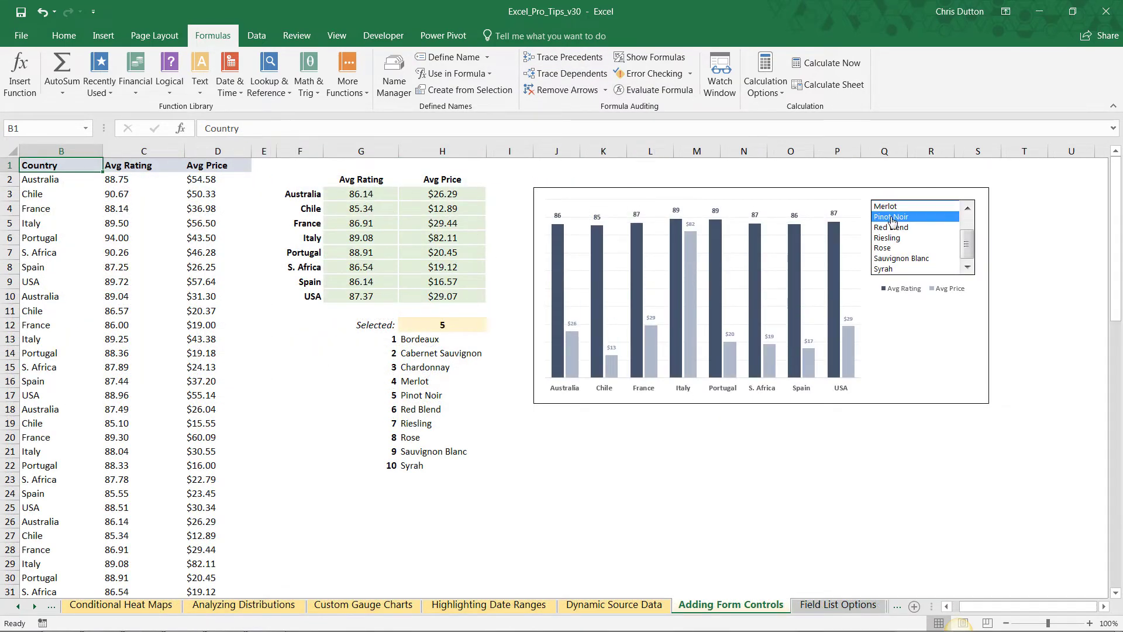
{"action": "left_click", "coordinate": [920, 228]}
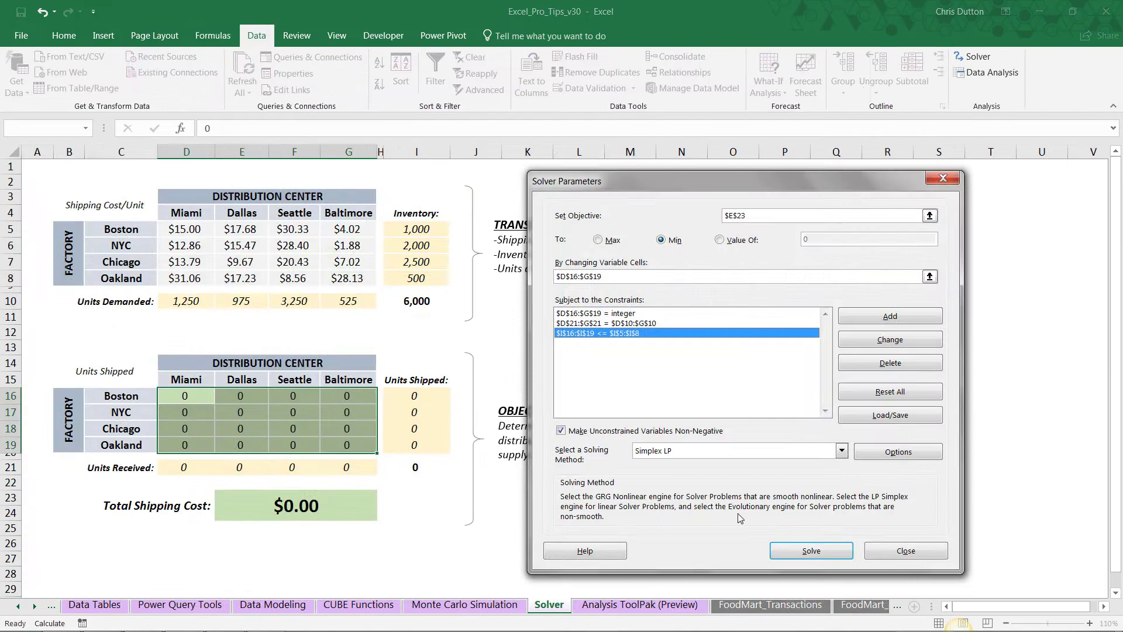
{"action": "left_click", "coordinate": [798, 553]}
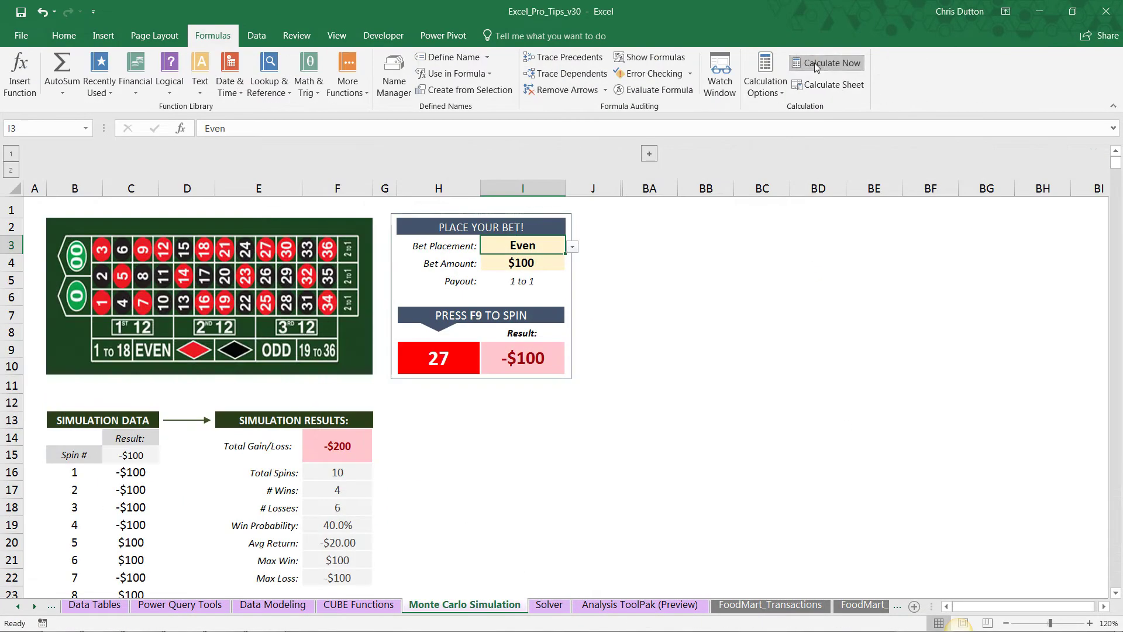
{"action": "left_click", "coordinate": [817, 65]}
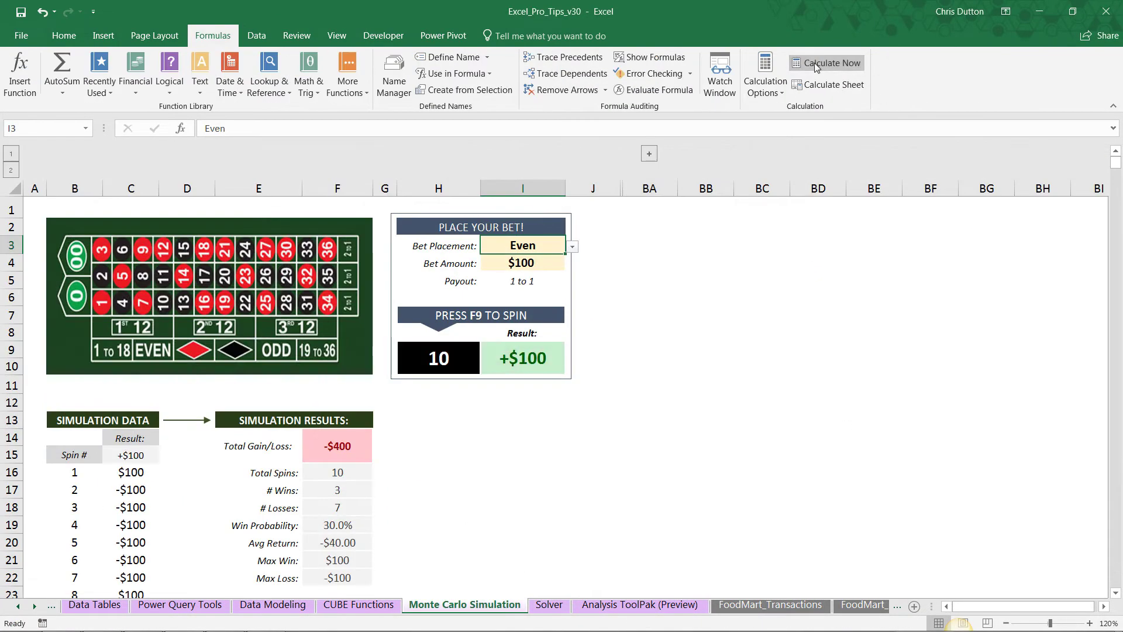
Step: Recalculate the roulette simulation once more for a new spin result
{"action": "left_click", "coordinate": [817, 65]}
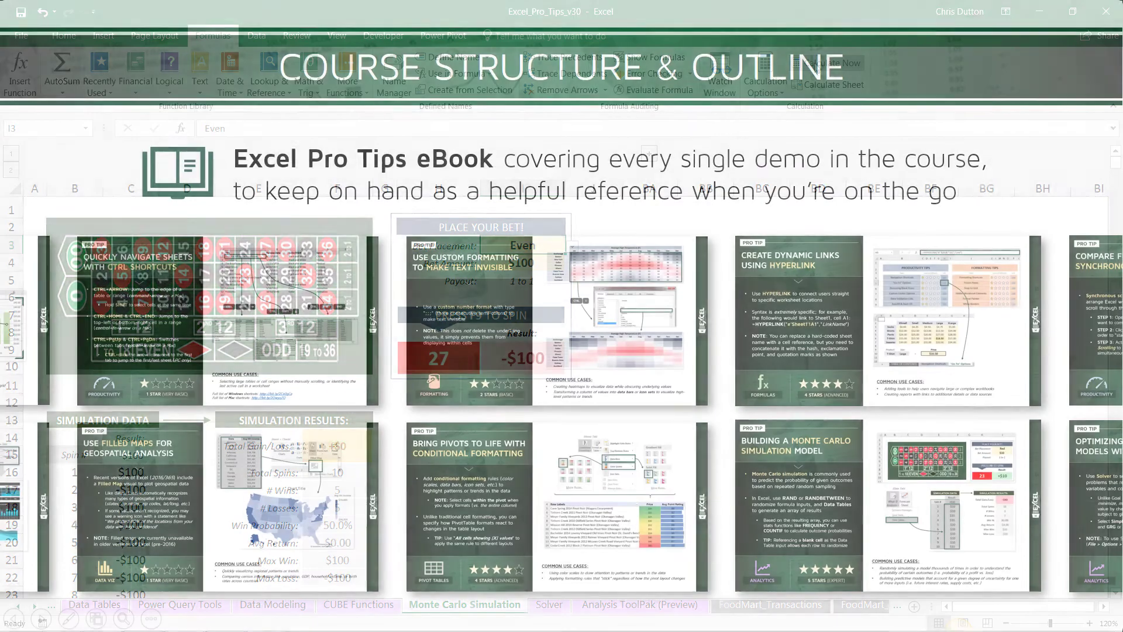